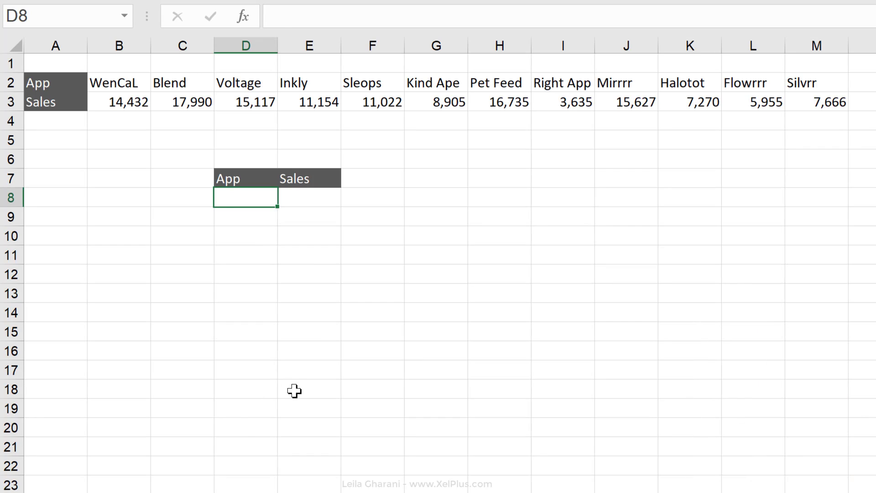
Enter placeholders lgb2/lgb3 and lgc2/lgc3 into D8:E9 and select the four cells
text(lgb2)
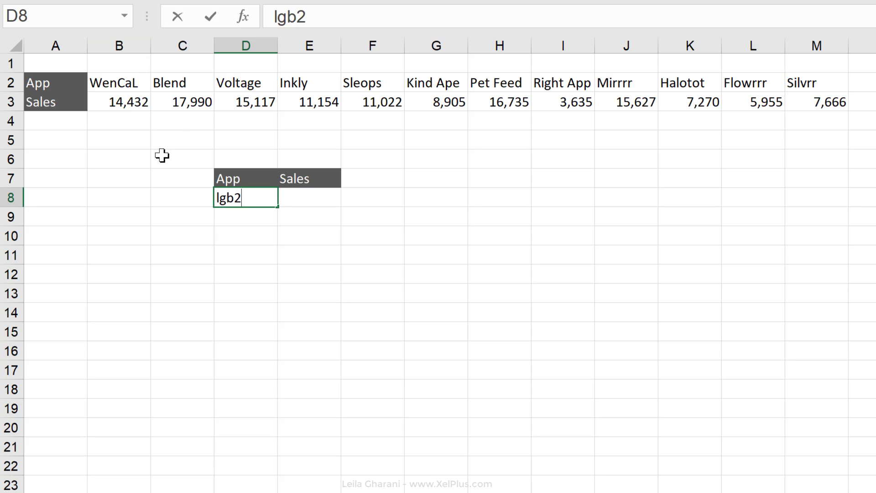
key(Tab)
text(lg)
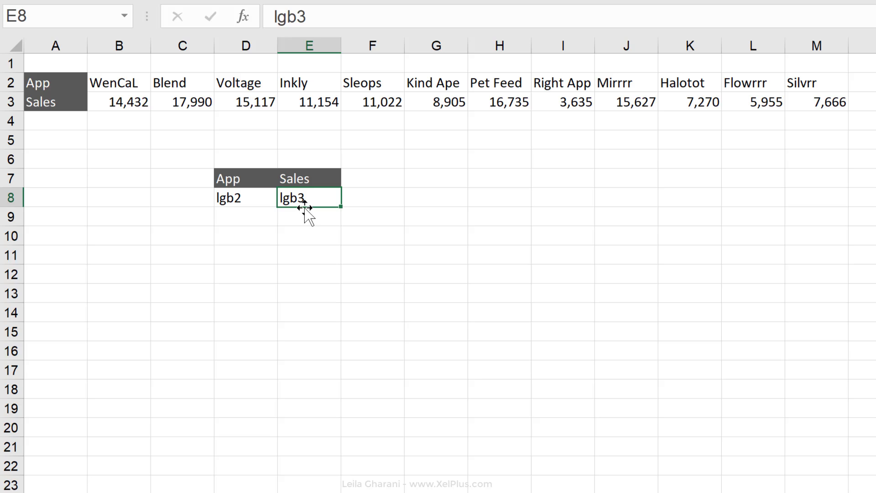
key(Return)
text(lgc2)
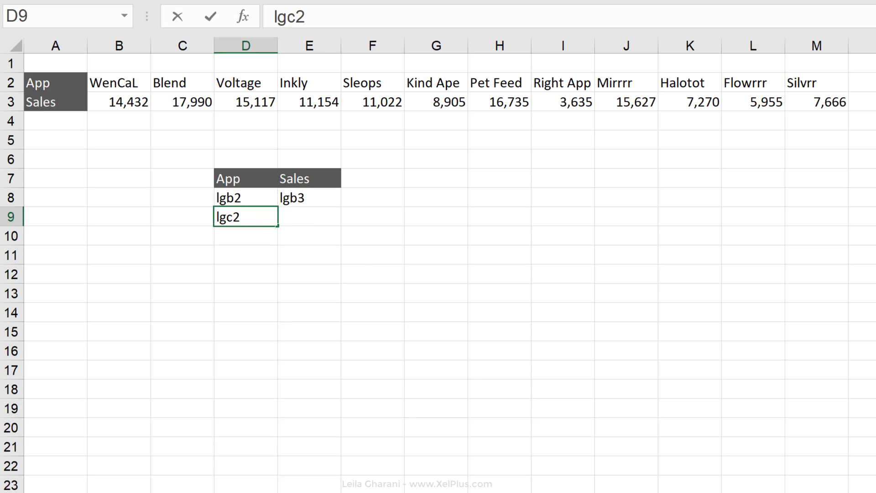
key(Tab)
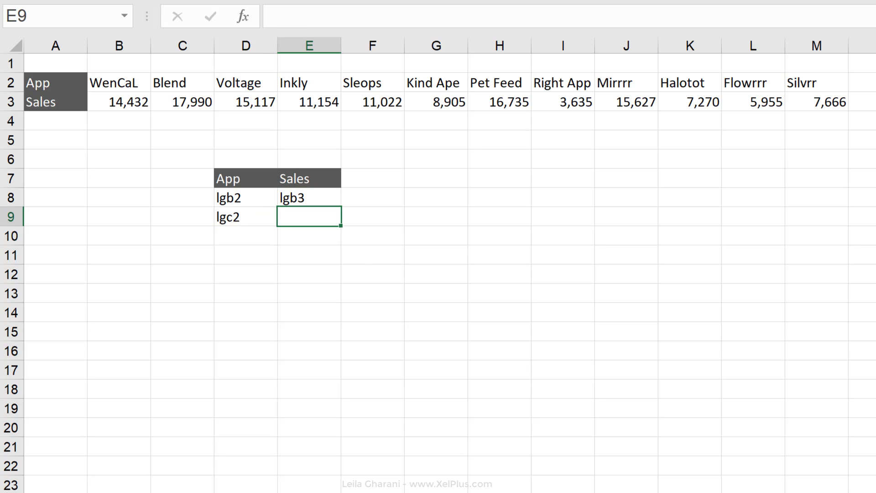
text(lgc3)
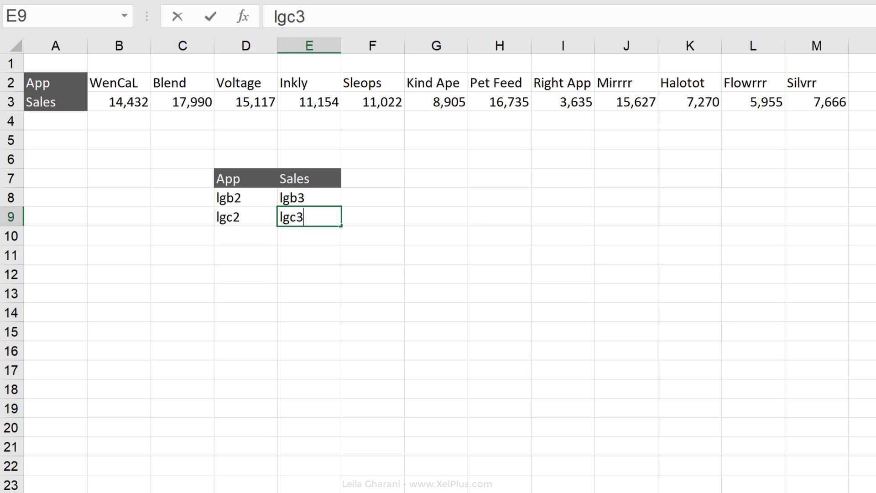
key(ctrl+Return)
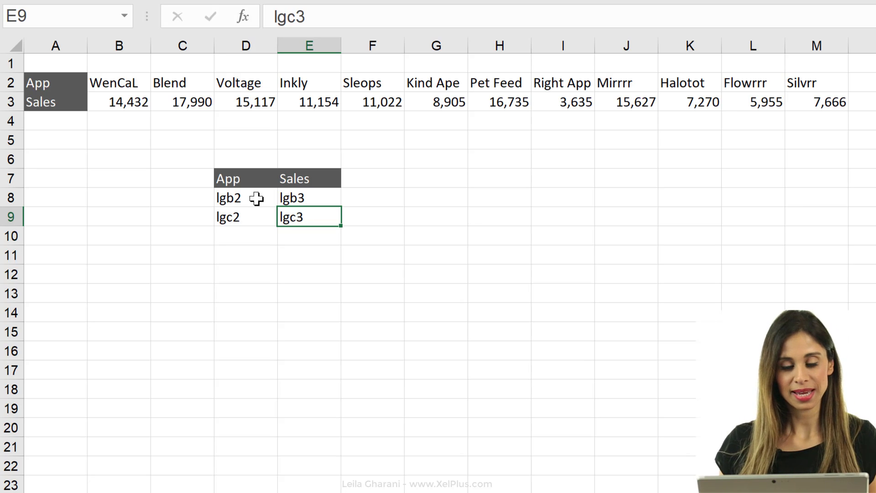
drag(257, 199, 313, 219)
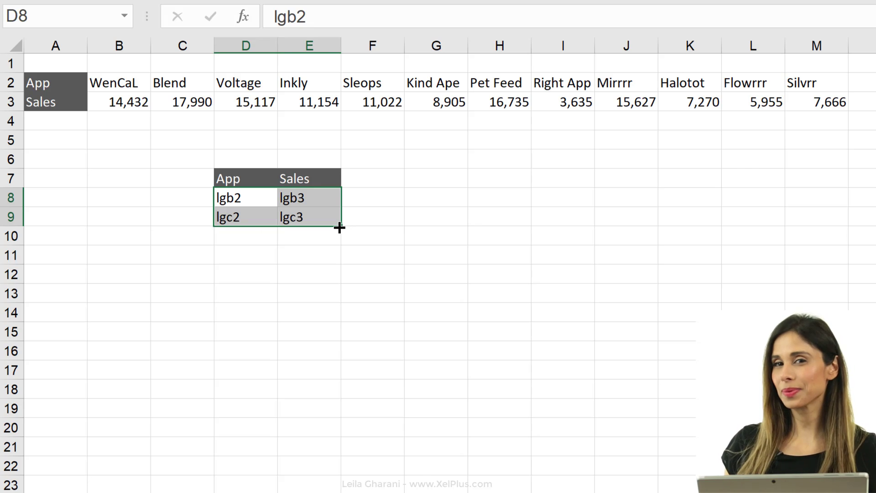
Fill the D8:E9 placeholder pattern down through row 12 and select D10:E12
drag(339, 227, 335, 279)
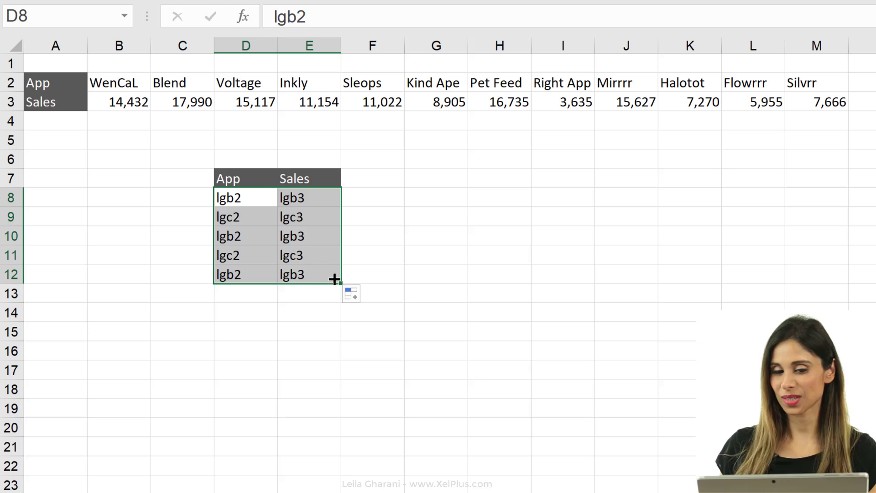
click(254, 236)
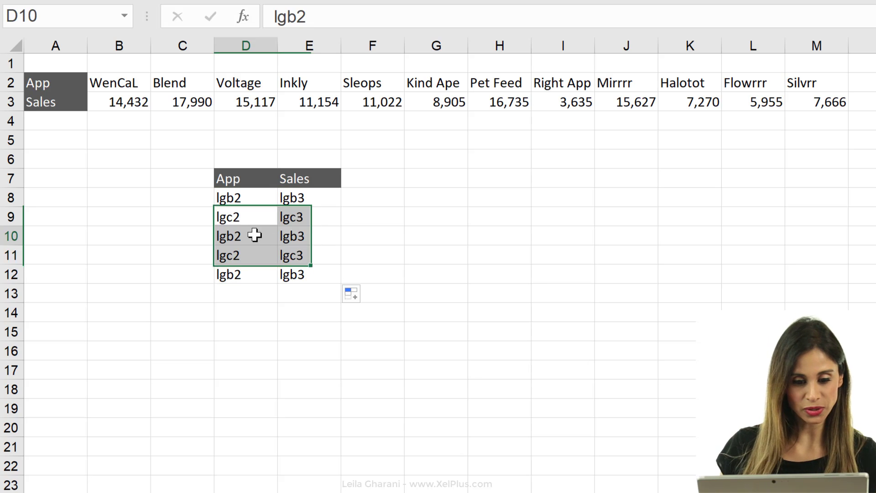
click(261, 258)
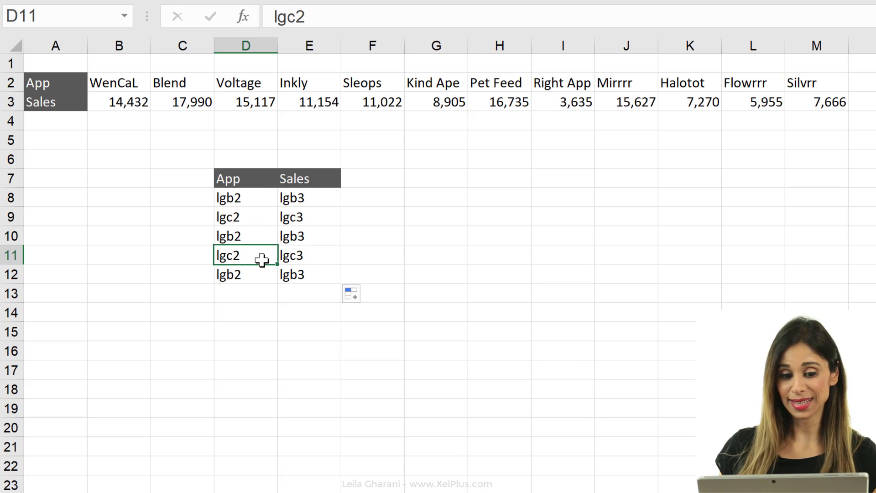
click(254, 236)
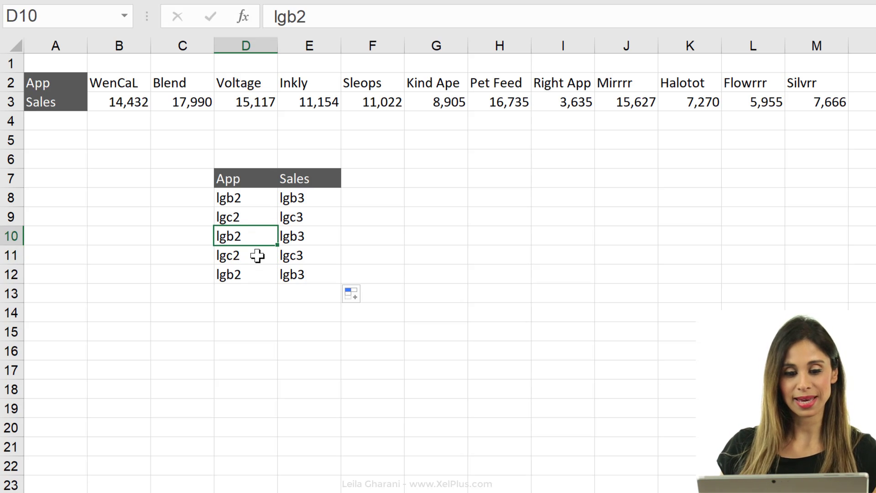
click(258, 256)
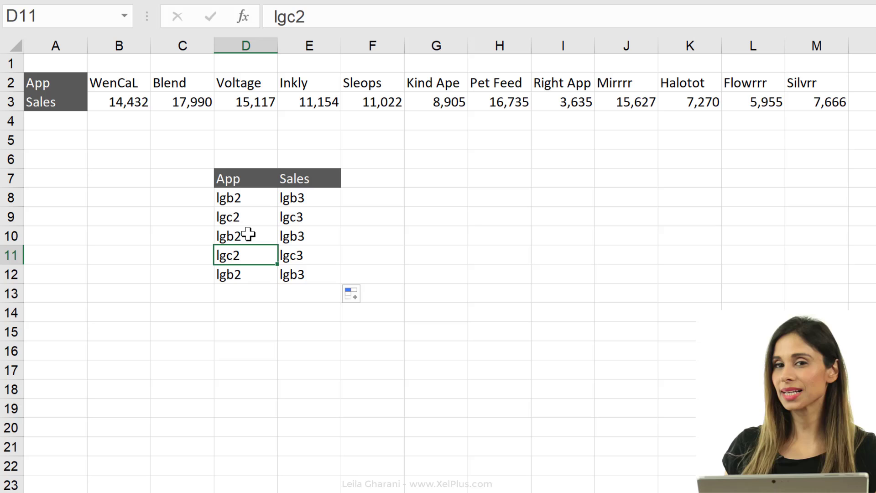
drag(251, 235, 312, 274)
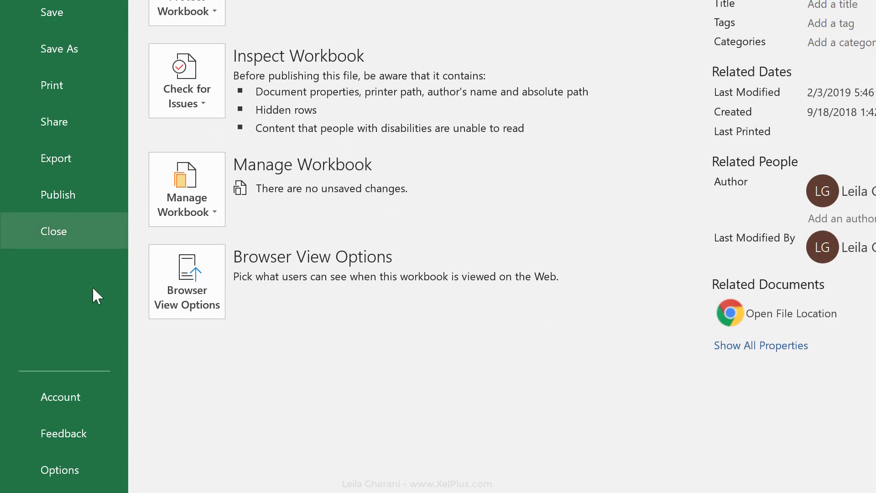
Enable R1C1 reference style in Excel Options under Formulas
click(70, 464)
click(250, 34)
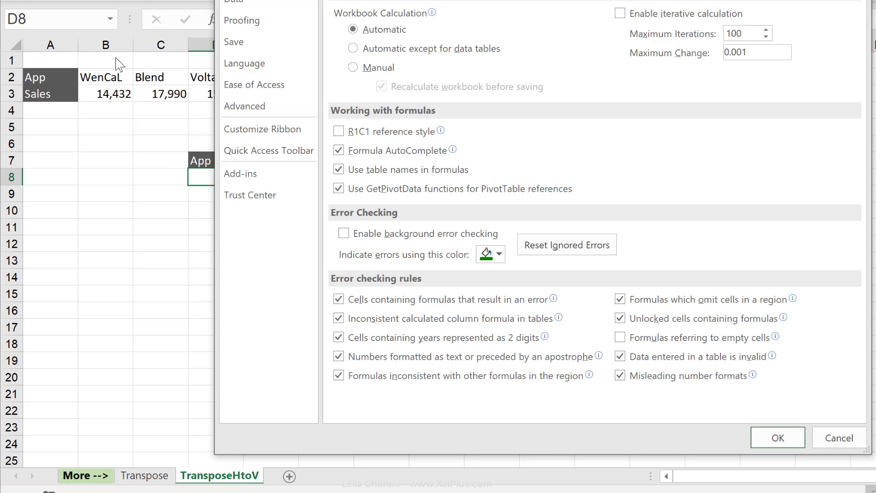
click(344, 136)
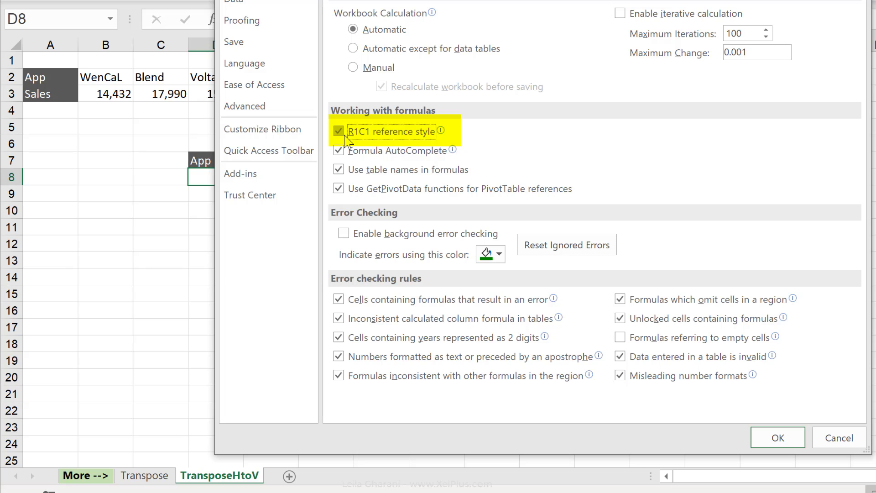
click(779, 439)
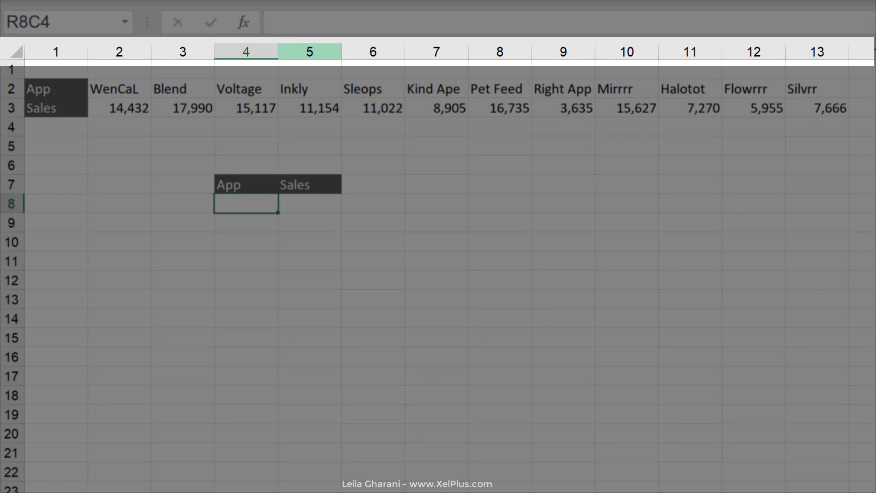
Enter =r2c2 in R8C4 so it displays WenCaL
text(=r)
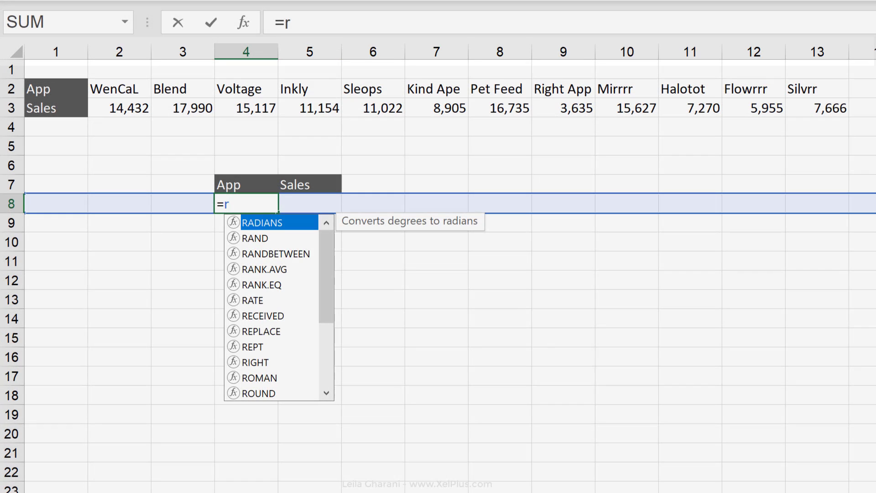
text(2)
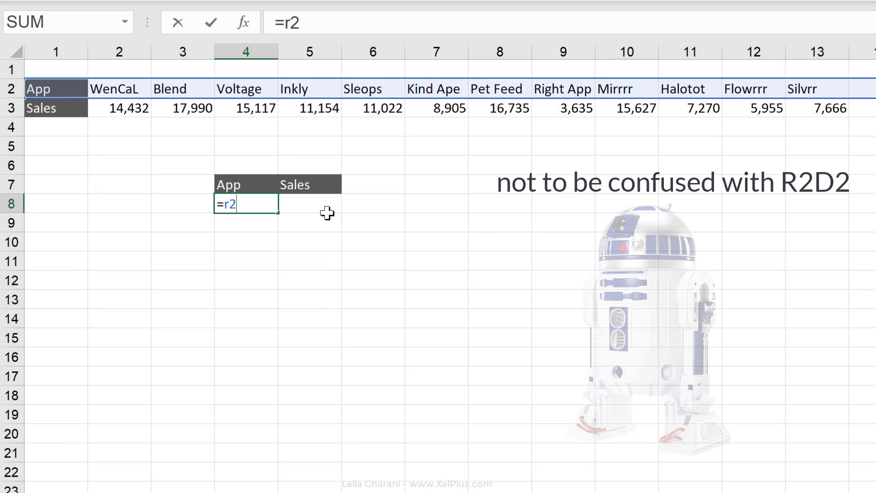
text(c2)
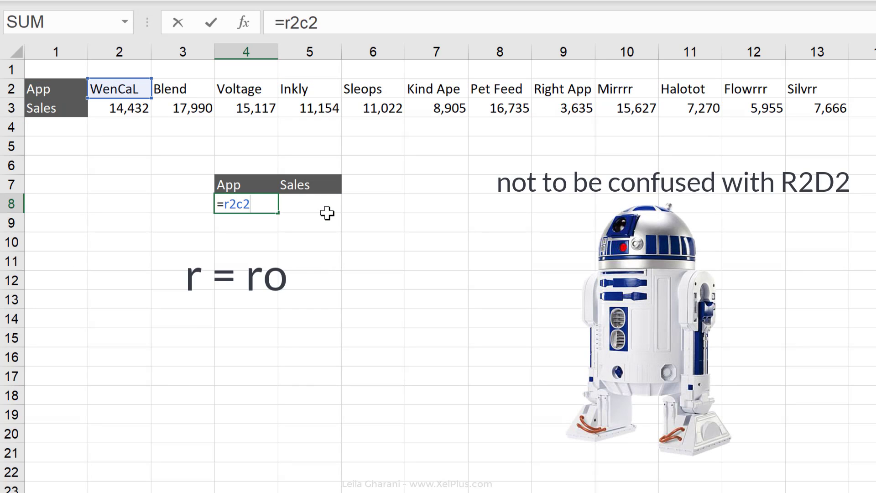
key(ctrl+Return)
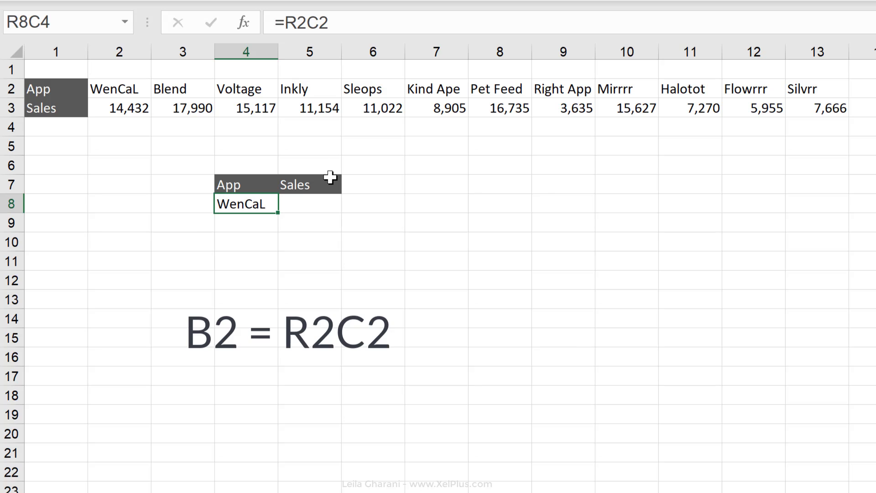
Re-enter R8C4 by pointing at the WenCaL cell, giving =R[-6]C[-2]
key(Delete)
text(=)
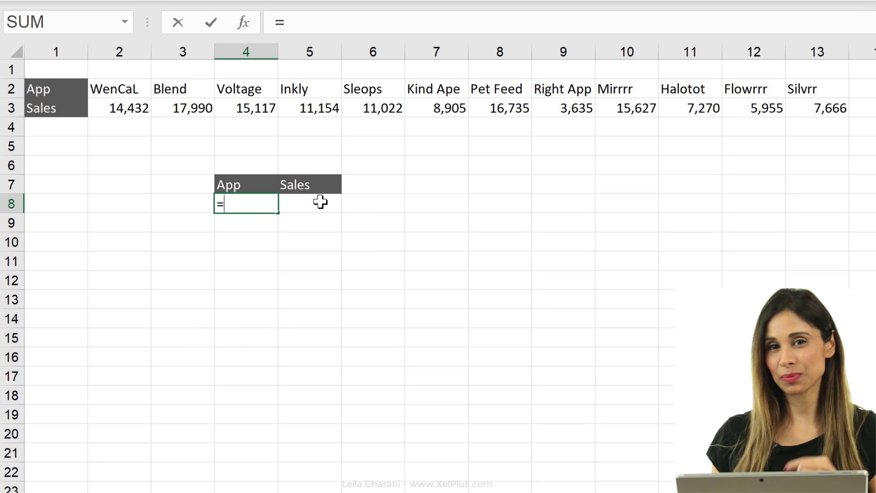
click(104, 88)
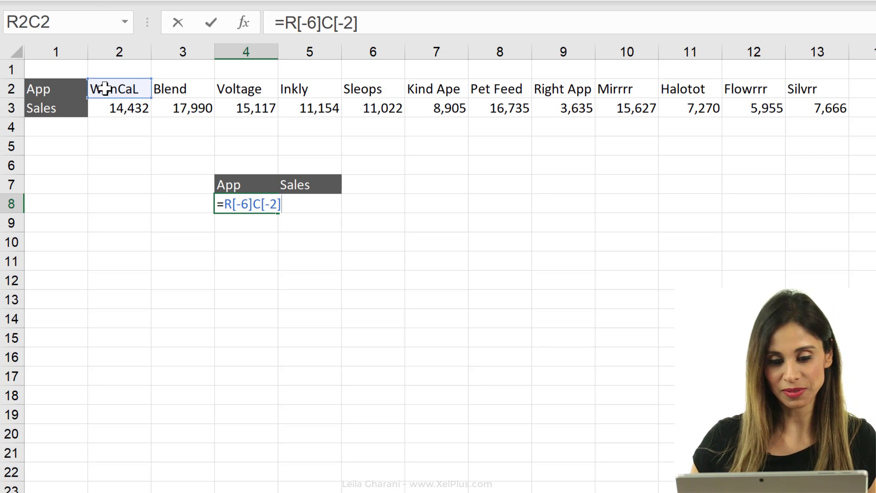
key(ctrl+Return)
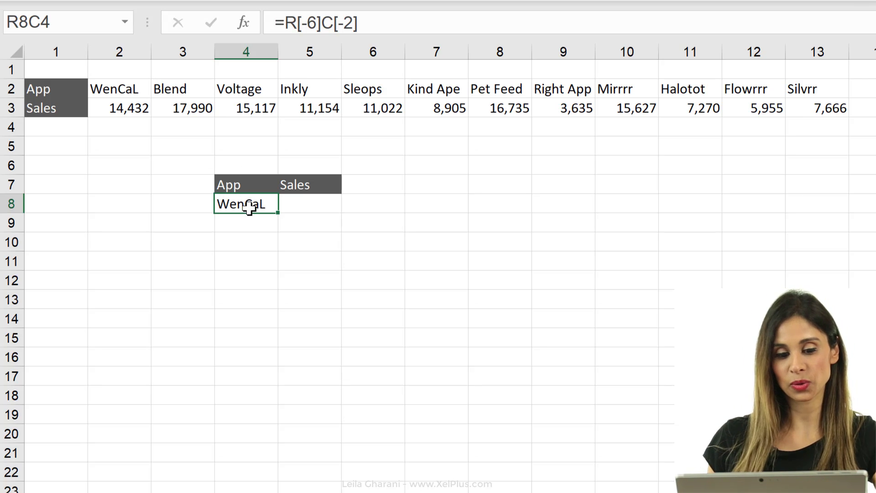
Enter the formula =R2C2 in R8C4
text(=)
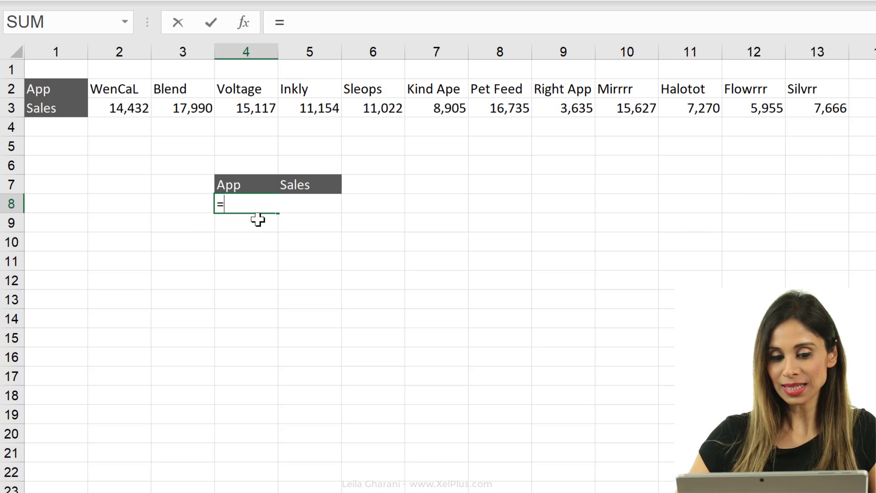
text(r)
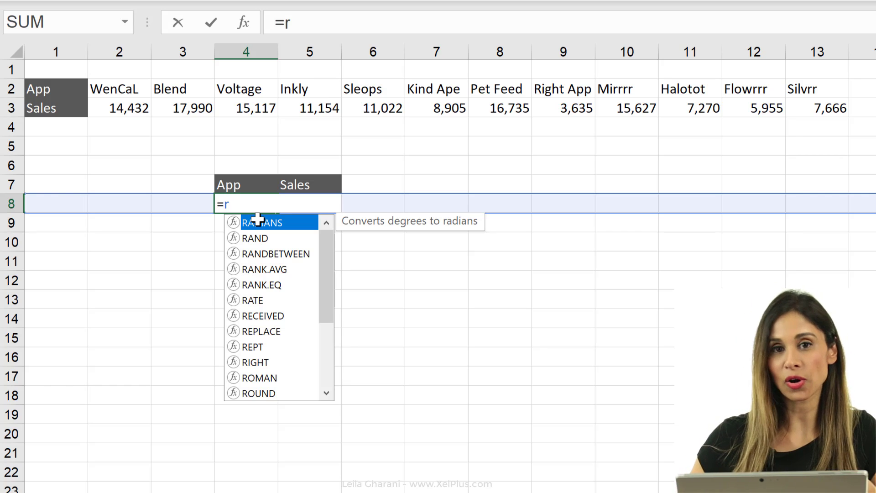
text(2)
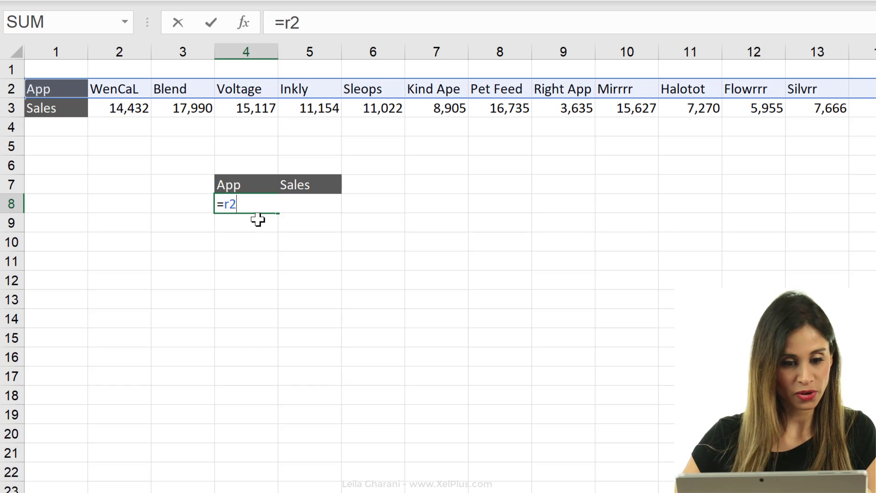
text(c)
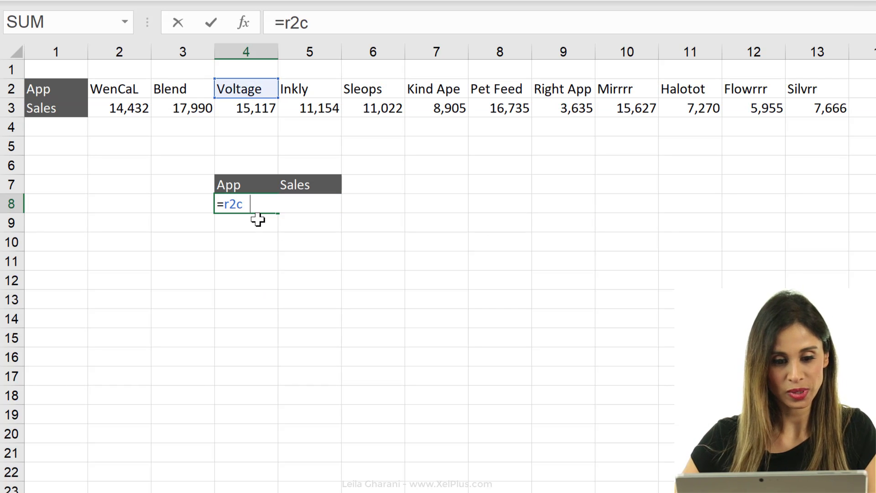
text(2)
key(ctrl+Return)
Turn R8C4 into text placeholder lgR2C2 and enter lgr3c2 in R8C5
click(285, 23)
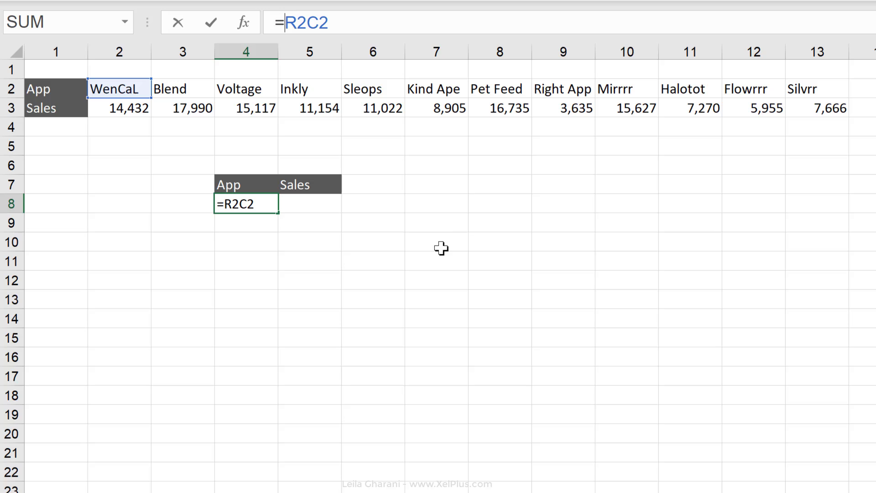
key(BackSpace)
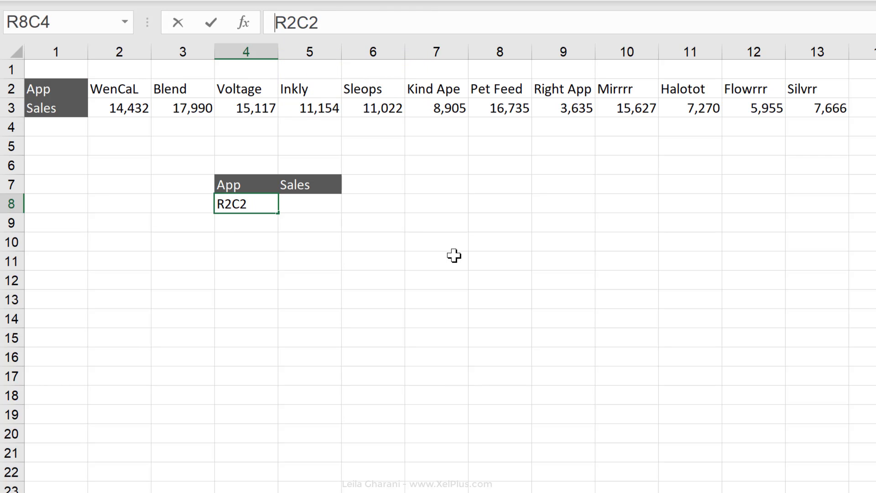
text(lg)
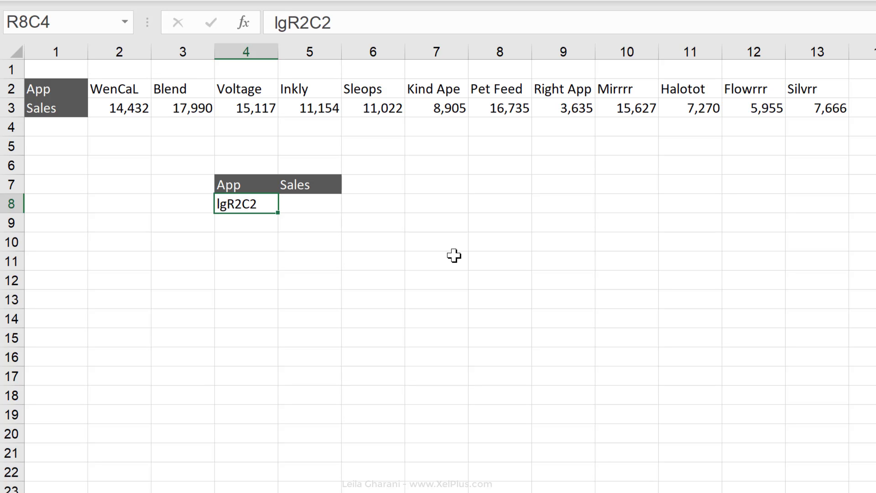
key(Tab)
text(g)
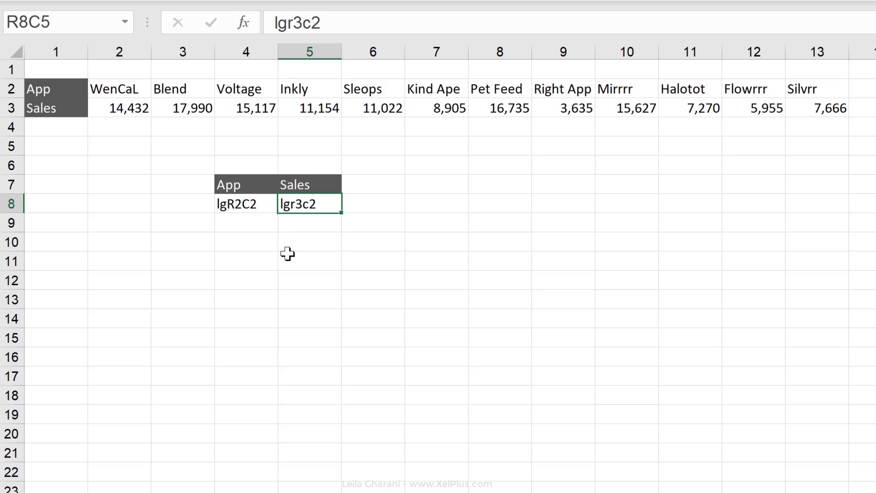
Fill lgR2C2/lgr3c2 down to row 23, ending at lgR2C17/lgr3c17, and select the block
mouse_move(237, 203)
mouse_down()
mouse_move(299, 204)
mouse_move(347, 463)
mouse_up()
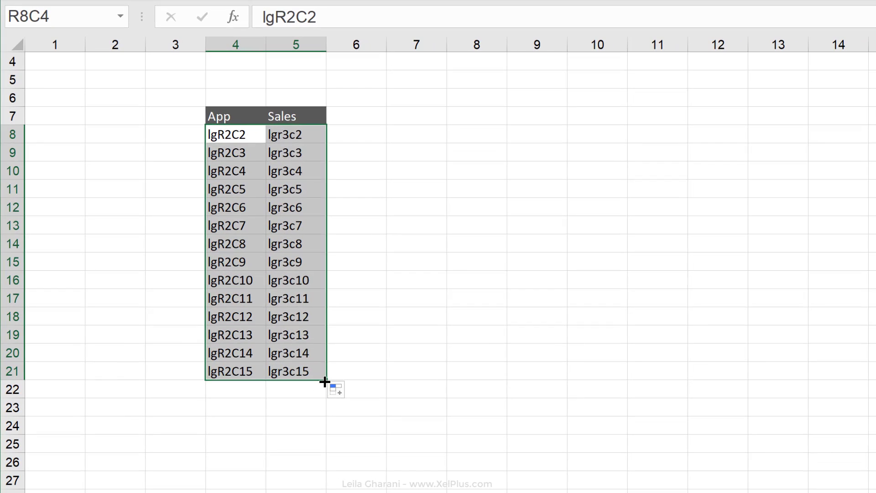
drag(326, 380, 327, 412)
scroll(327, 412, up, 1)
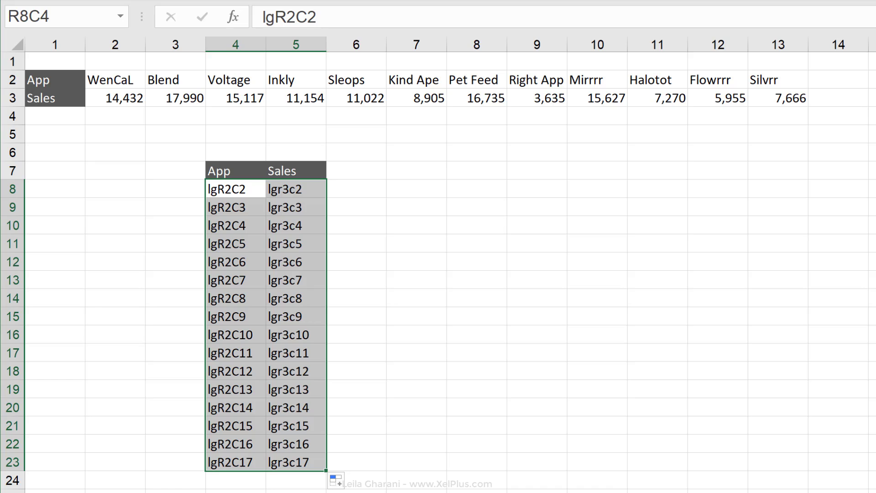
click(268, 225)
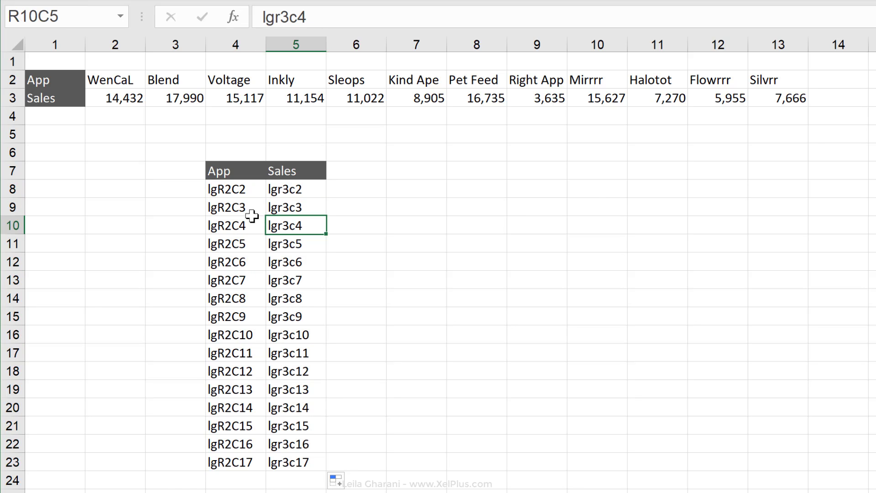
drag(250, 196, 318, 465)
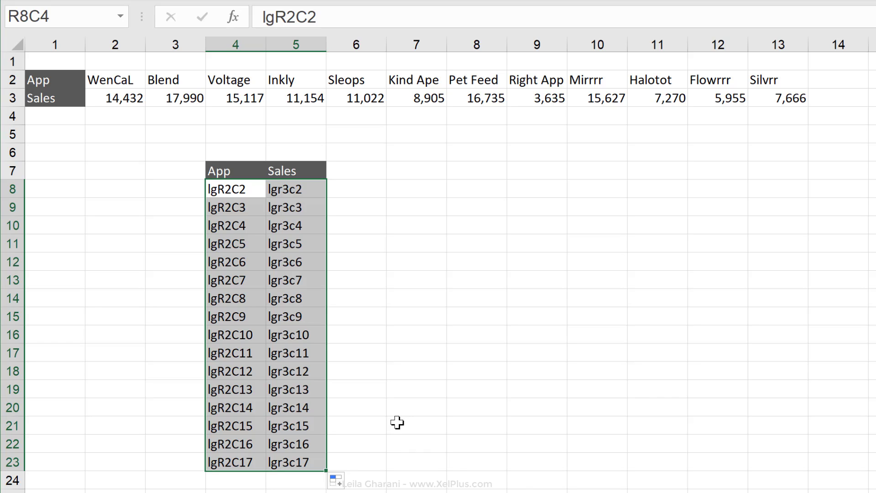
Replace all 'lg' with '=' so the placeholders become live references
key(ctrl+h)
text(=)
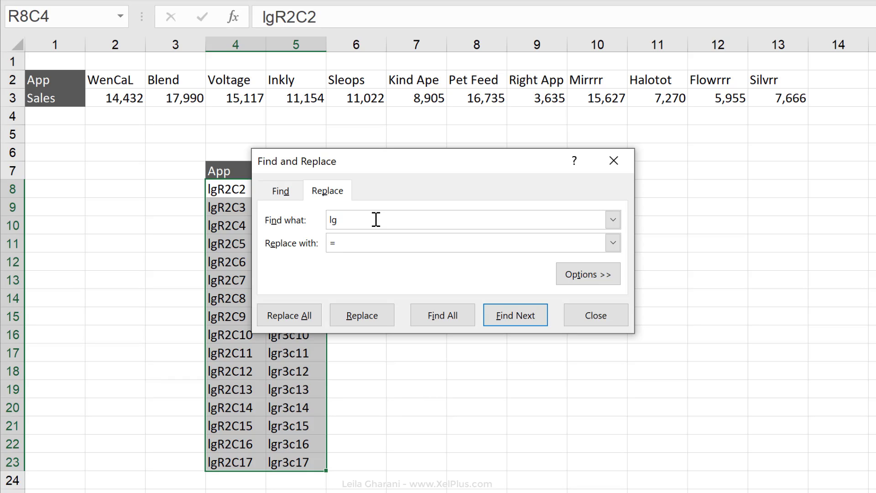
click(308, 321)
click(602, 266)
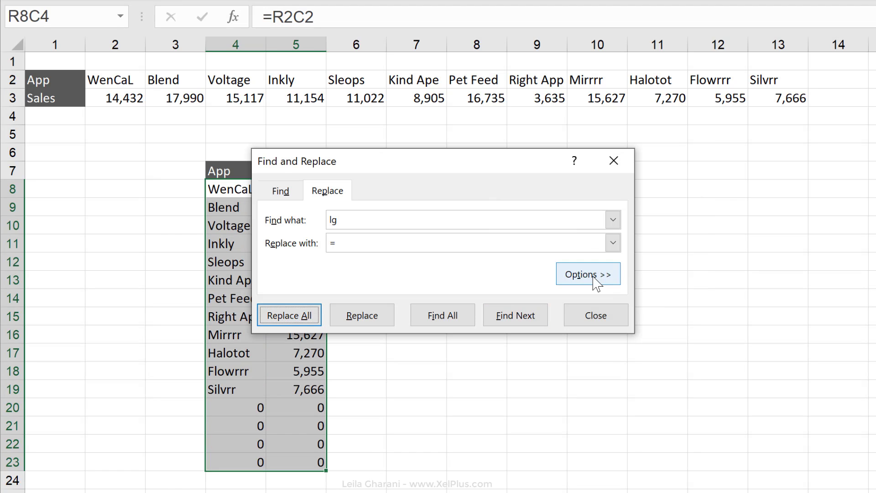
click(572, 320)
click(281, 317)
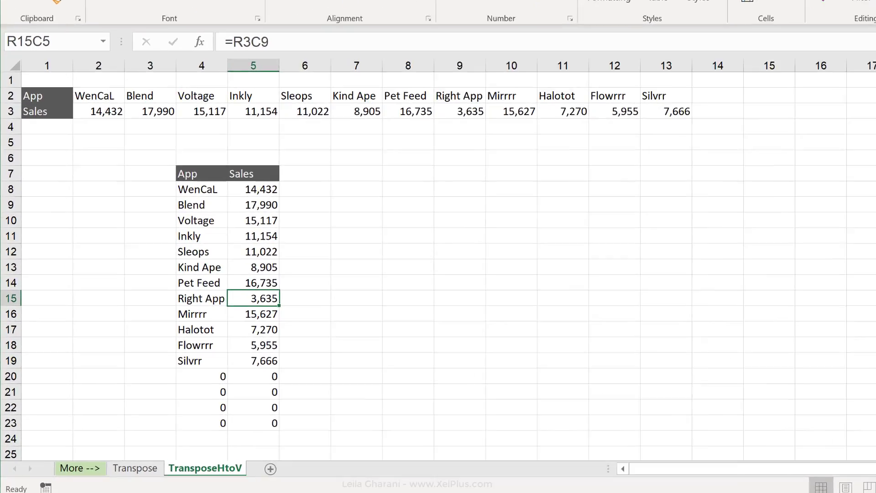
Turn off R1C1 reference style and check the resulting $N$2-style formulas
click(23, 12)
click(107, 463)
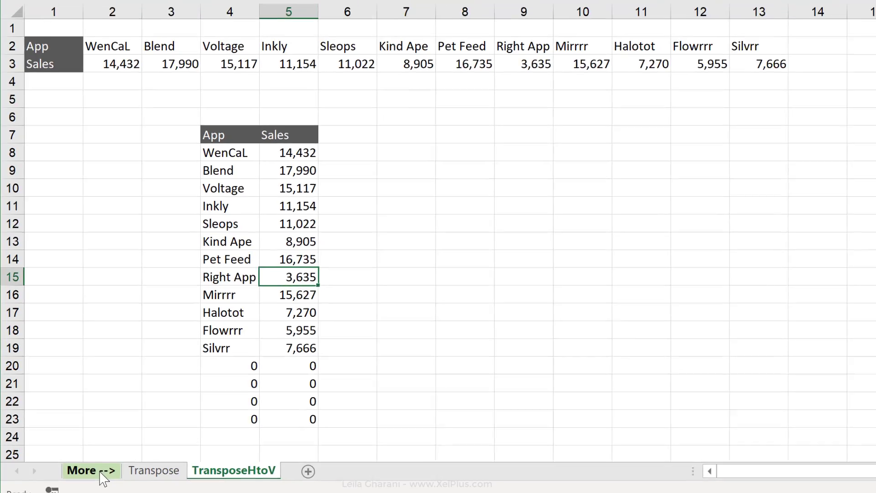
click(275, 19)
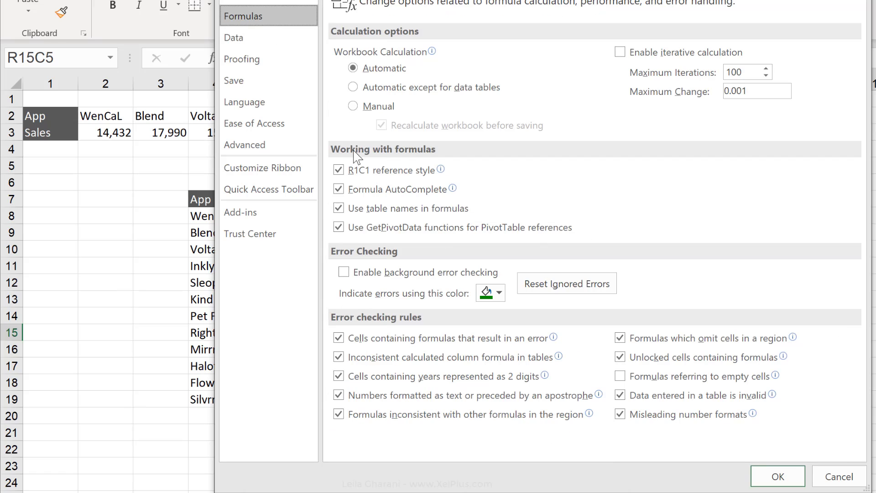
click(340, 170)
click(777, 476)
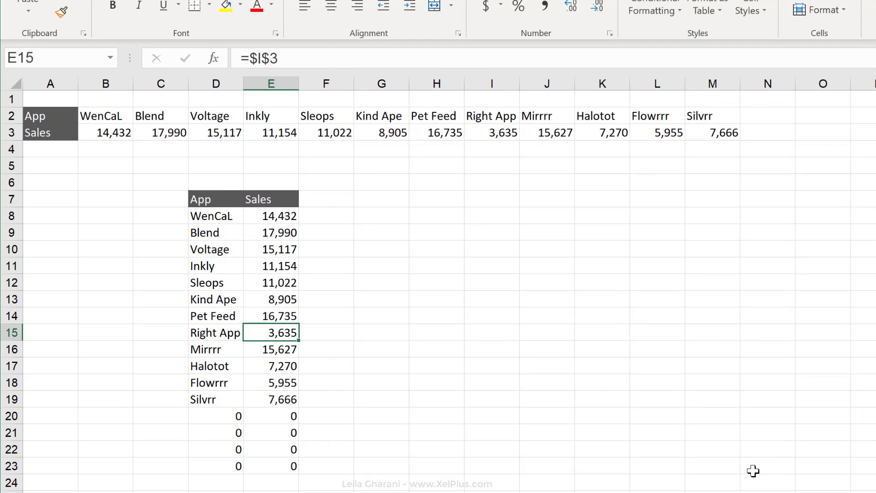
click(274, 282)
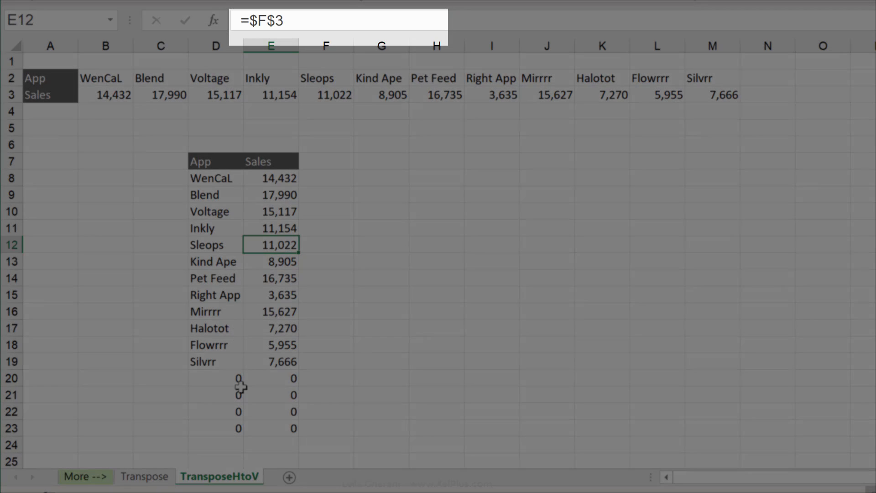
click(239, 381)
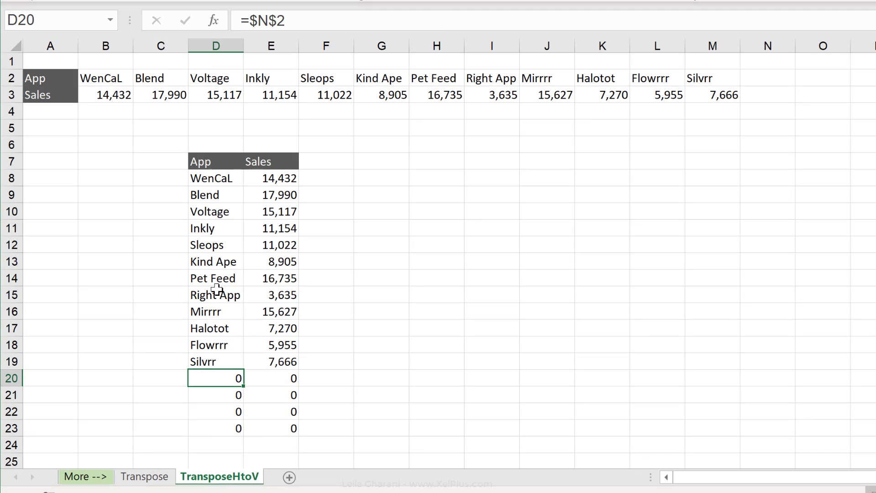
Open Format Cells on the Custom category for D8:E23
drag(216, 173, 271, 423)
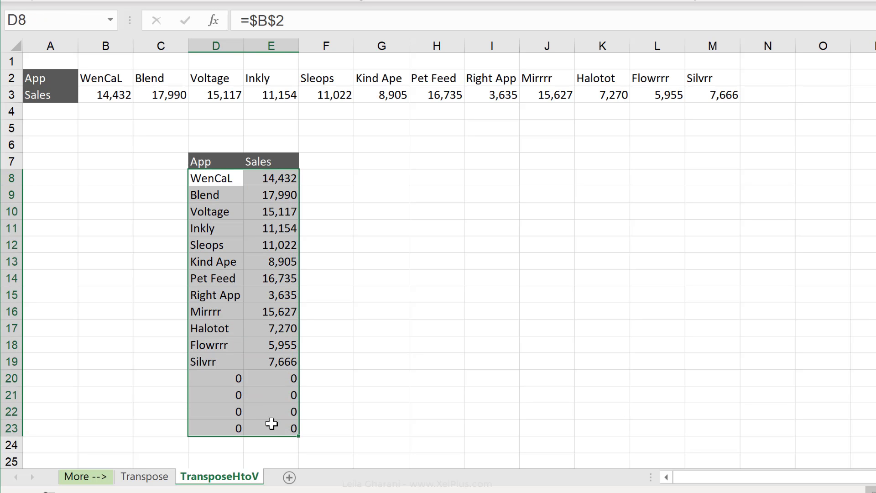
right_click(269, 336)
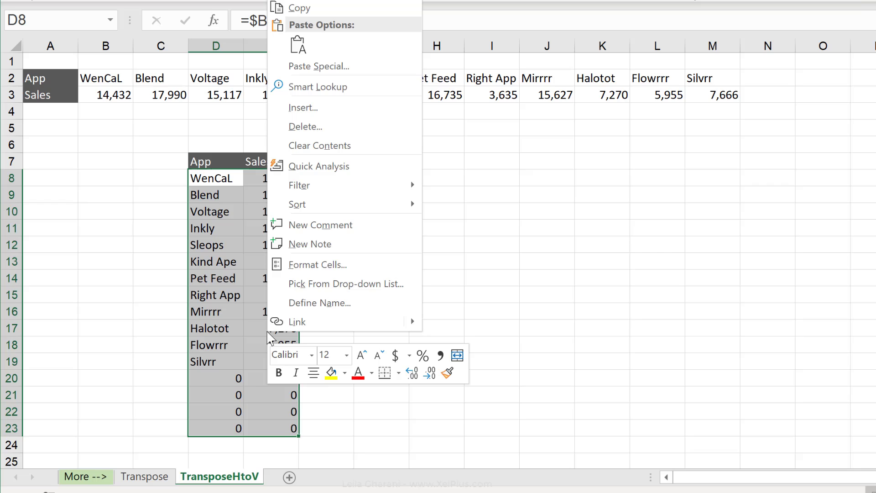
click(309, 266)
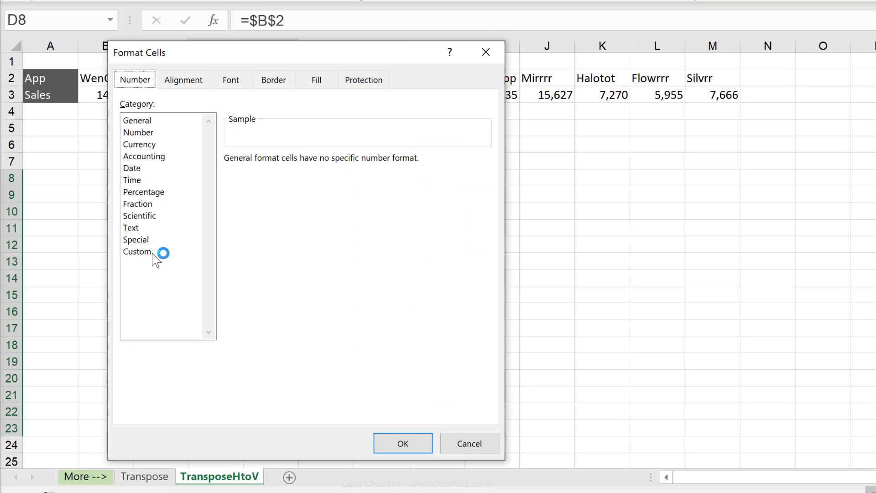
click(154, 254)
drag(302, 54, 523, 26)
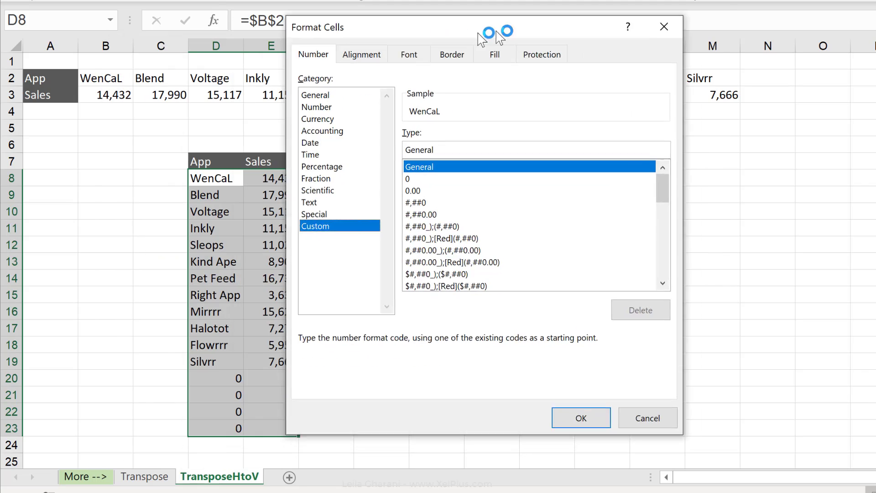
Apply the custom number format #,##0;-#,##0; so zeros appear blank
double_click(470, 146)
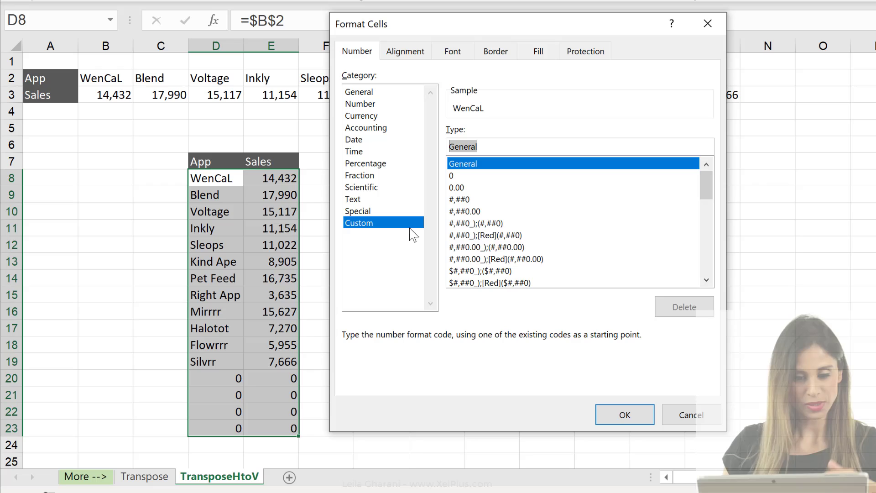
click(473, 200)
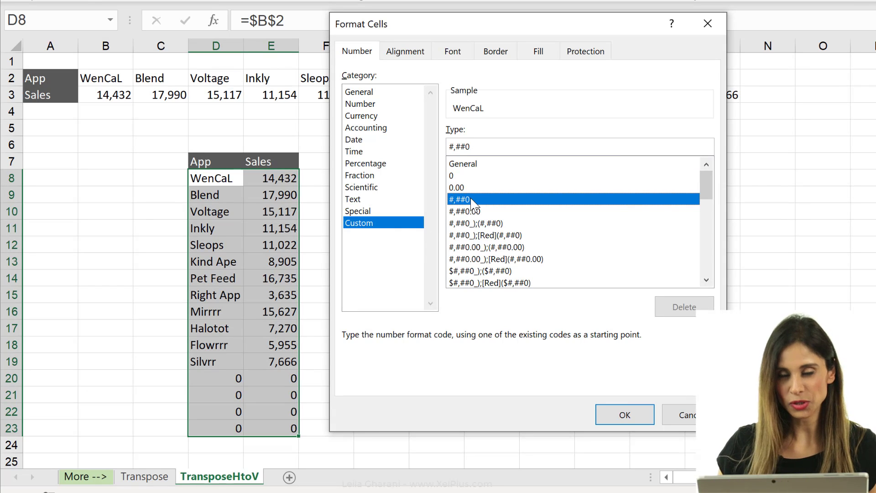
double_click(461, 146)
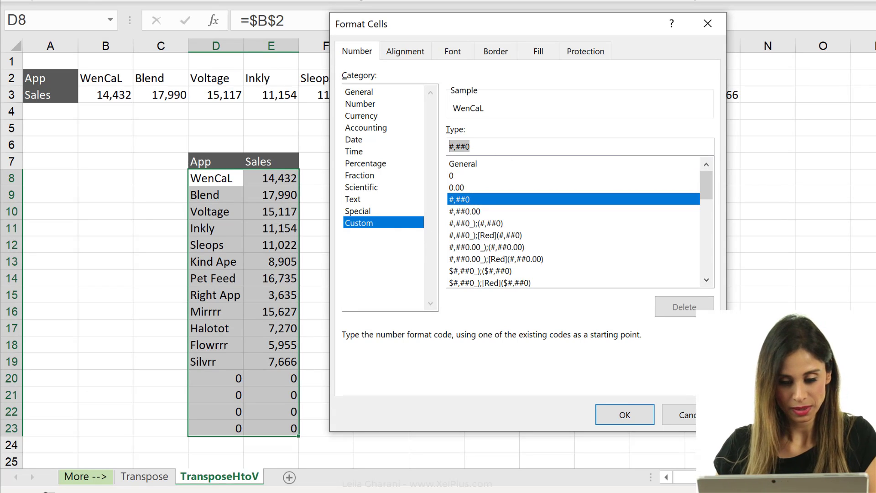
key(End)
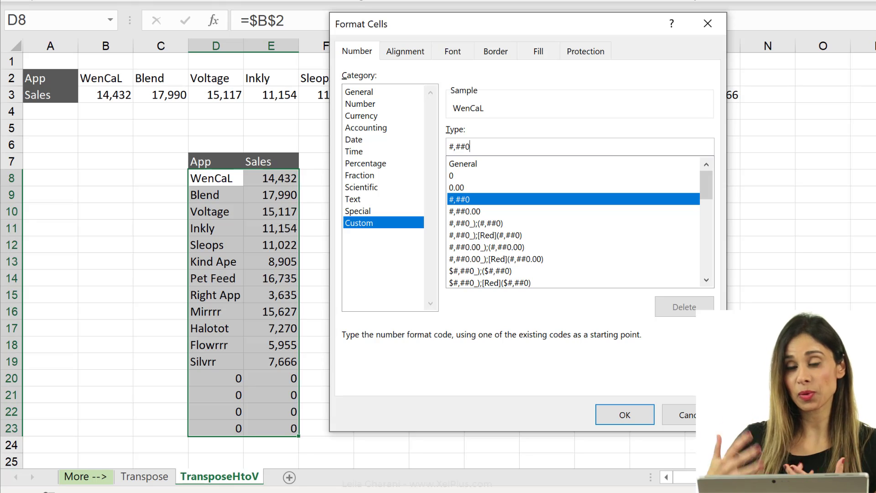
text(;-)
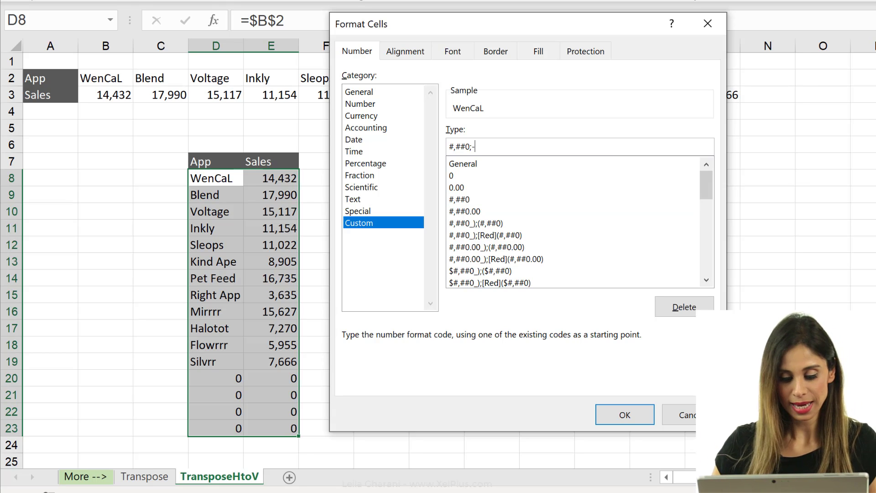
text(#,##0;)
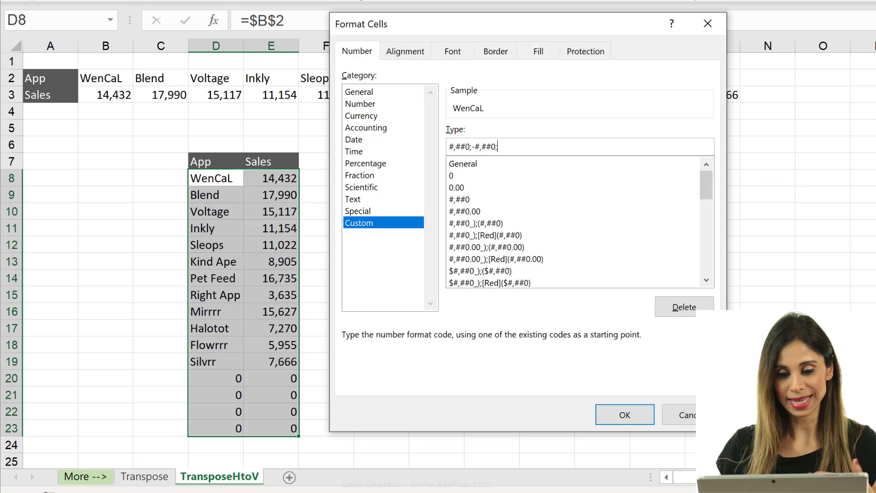
key(Return)
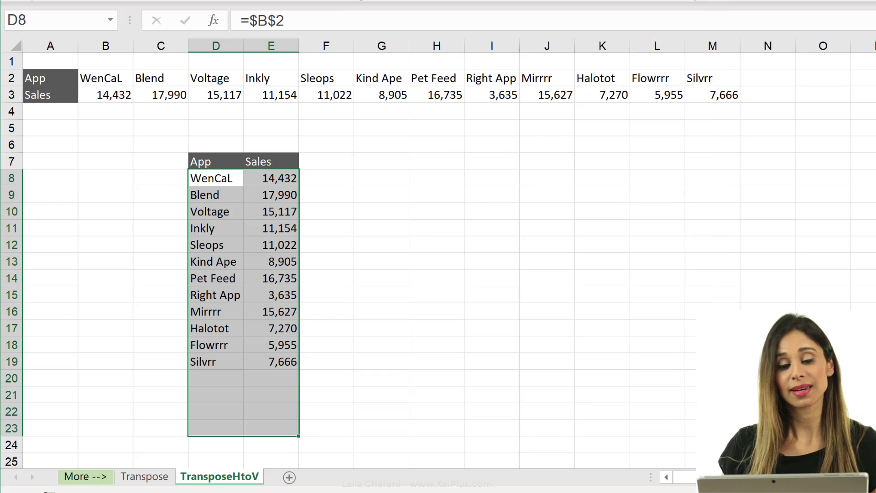
Enter the new app 'Bold' in N2 with 200 sales in N3, filling row 20 of the vertical table
click(271, 378)
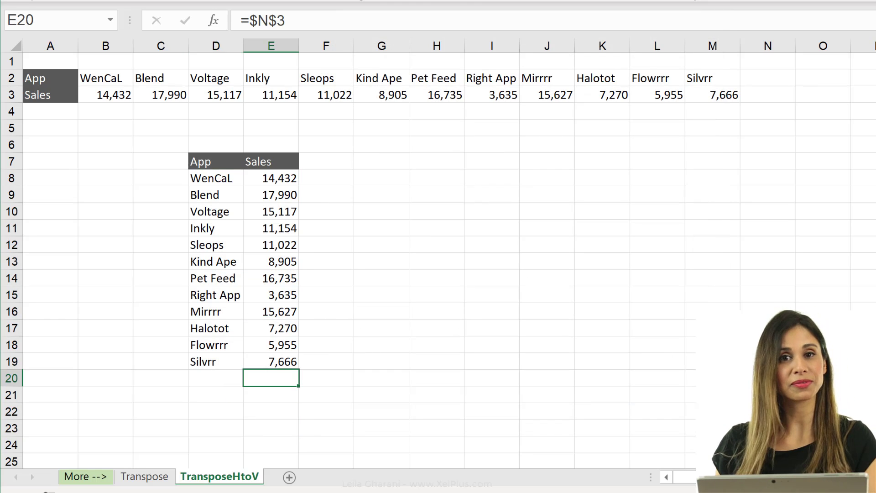
click(768, 77)
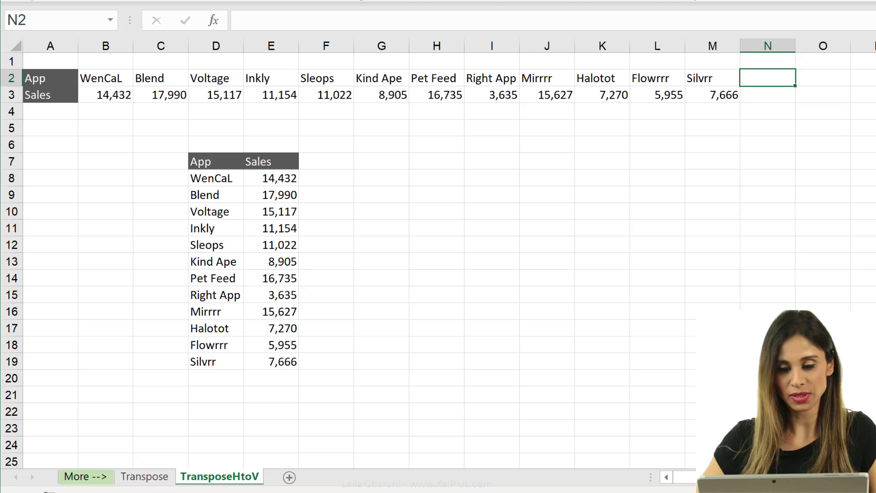
text(Bold)
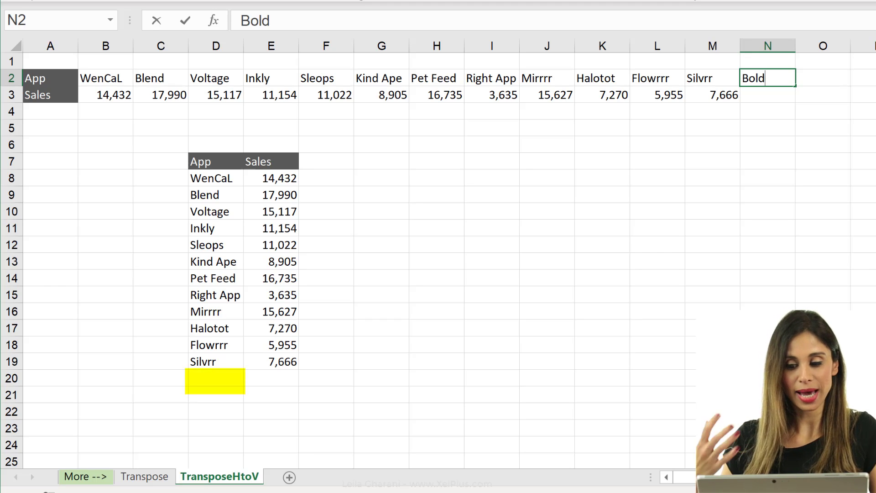
key(Return)
text(20)
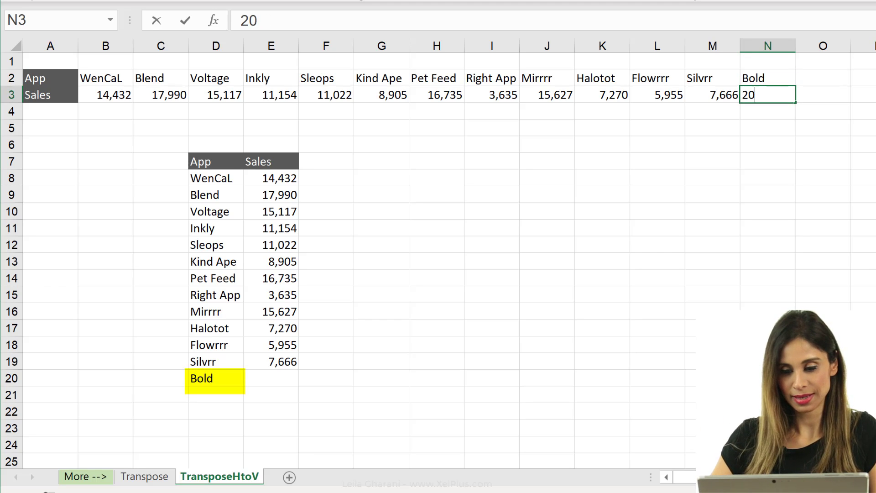
text(0)
key(ctrl+Return)
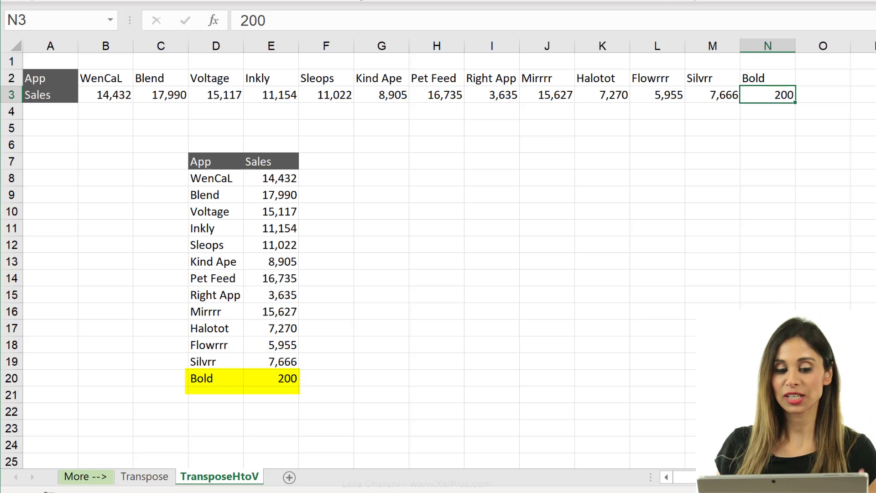